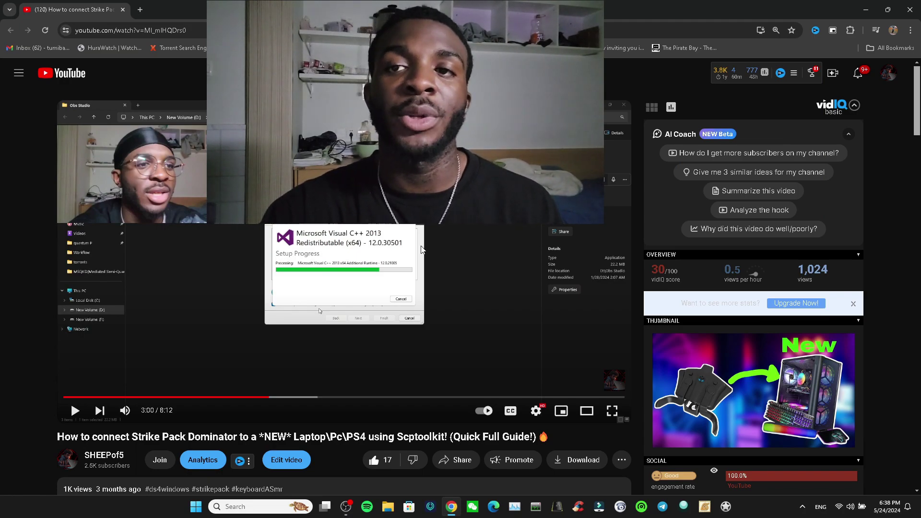
- Expand the tutorial video's description to reveal the ScpToolkit download link
{"action": "scroll", "coordinate": [598, 154], "scroll_direction": "down", "scroll_amount": 3}
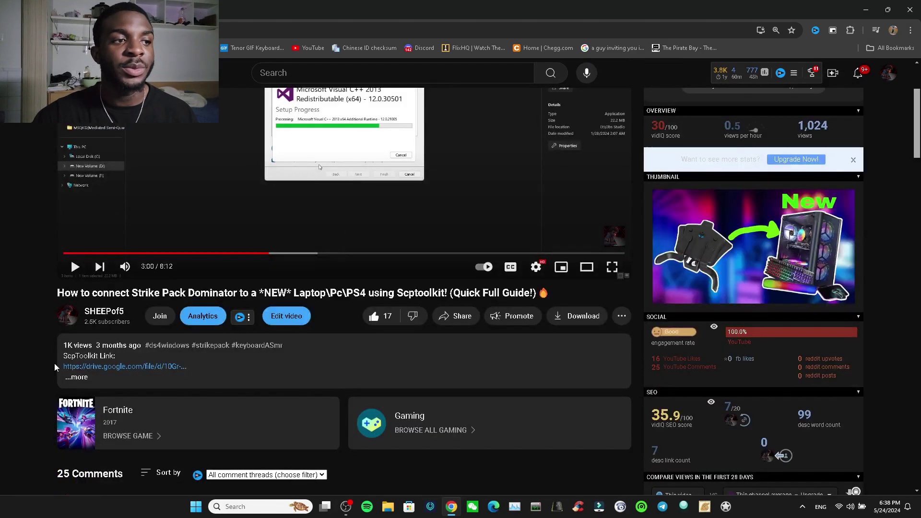
{"action": "left_click", "coordinate": [85, 384]}
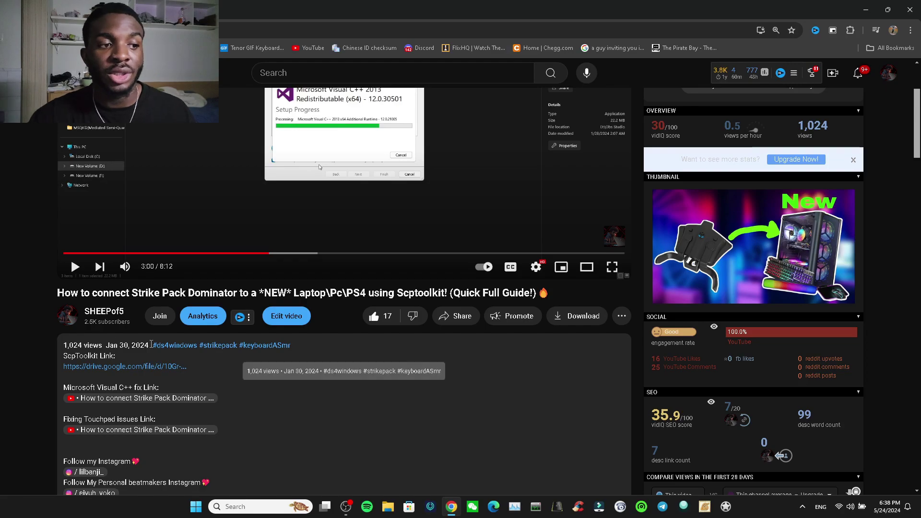
- Follow the ScpToolkit Google Drive link and download ScpToolkit_Setup.exe
{"action": "left_click", "coordinate": [142, 368]}
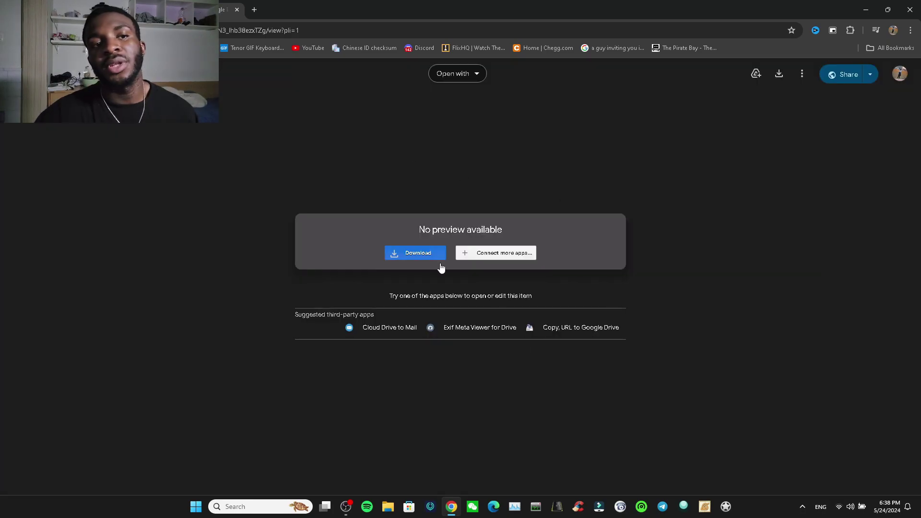
{"action": "left_click", "coordinate": [414, 257]}
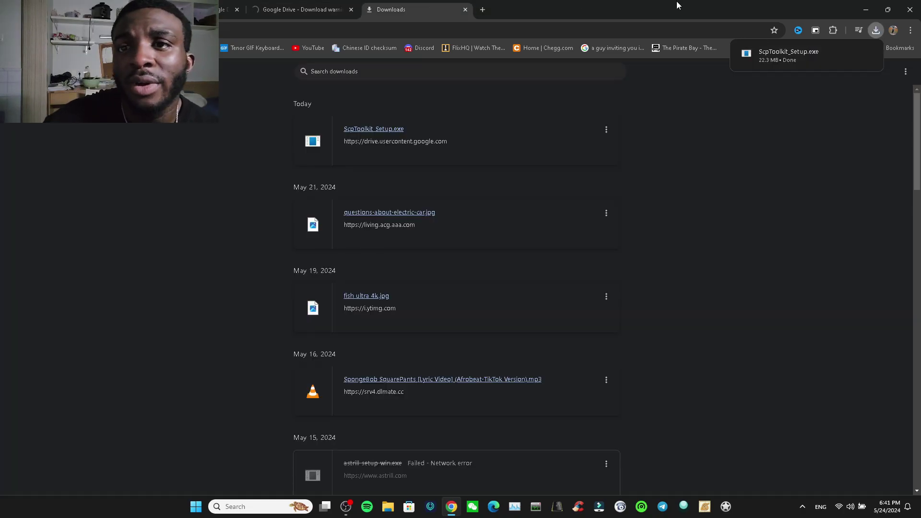
- Run ScpToolkit_Setup.exe, accept the licence terms and install with the default features
{"action": "left_click", "coordinate": [370, 129]}
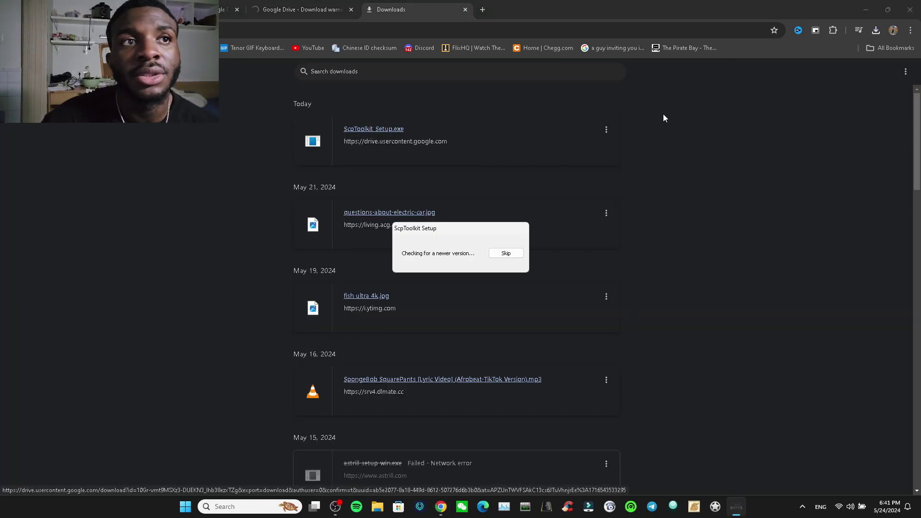
{"action": "left_click", "coordinate": [865, 10]}
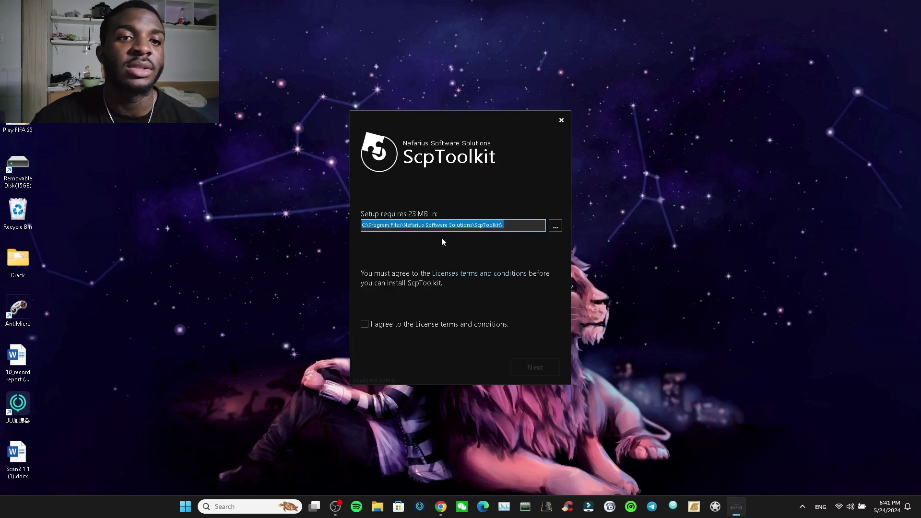
{"action": "left_click", "coordinate": [364, 325]}
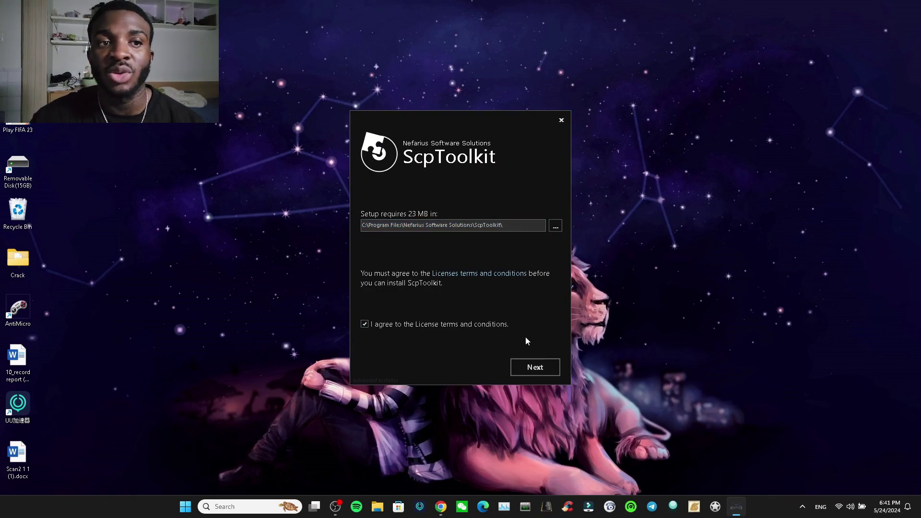
{"action": "left_click", "coordinate": [534, 366]}
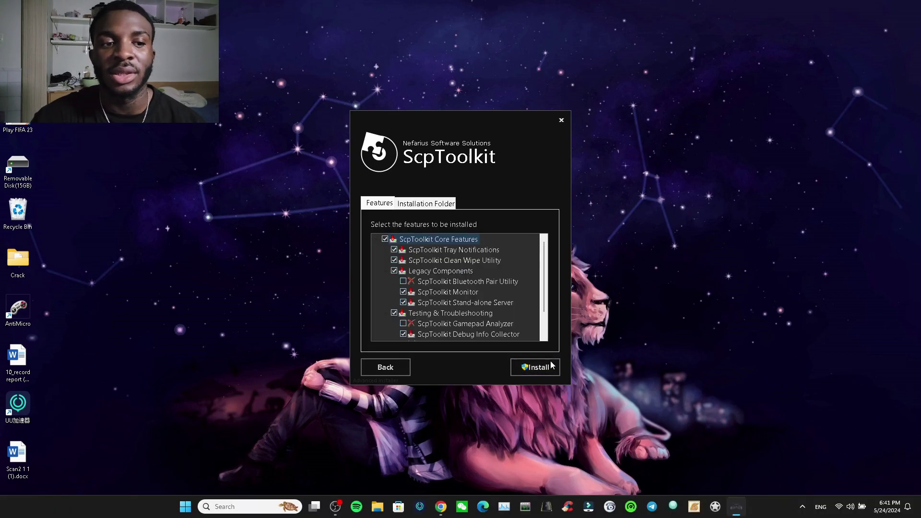
{"action": "left_click", "coordinate": [551, 365]}
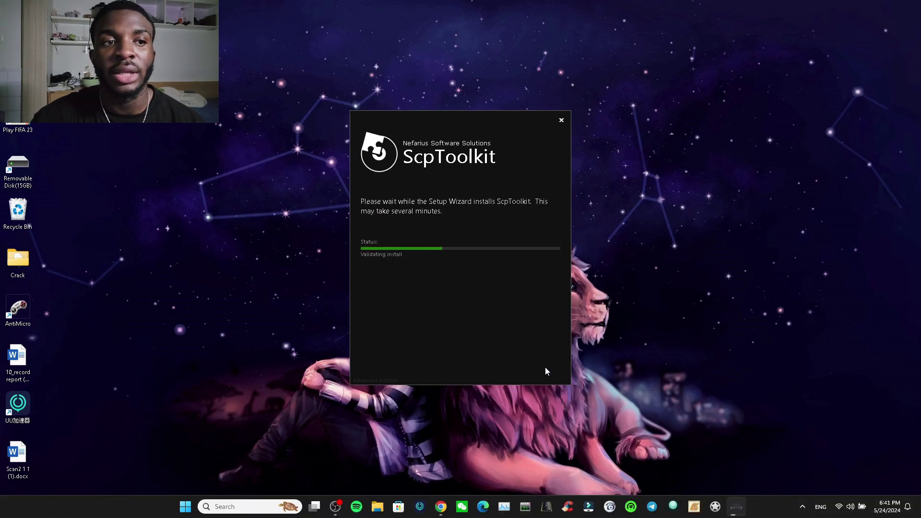
- Bring Chrome back to the front and return to the YouTube tutorial tab
{"action": "left_click", "coordinate": [441, 507]}
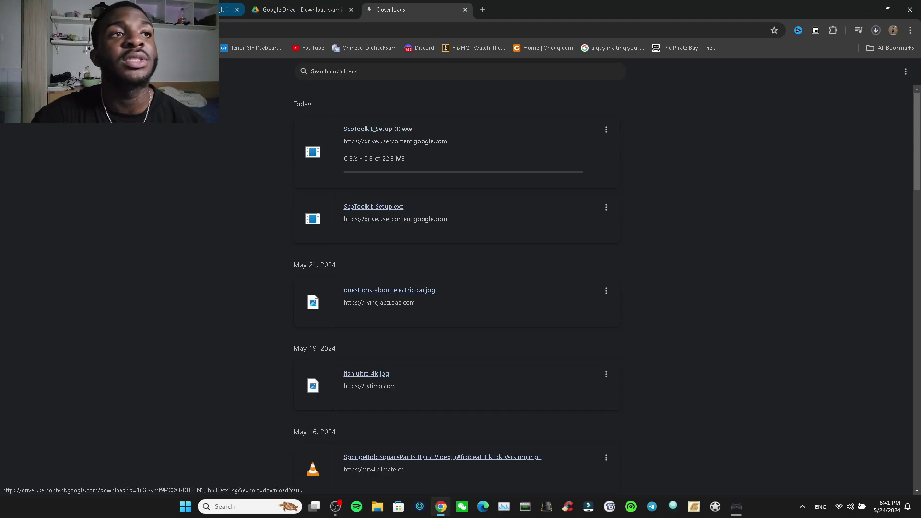
{"action": "key", "text": "ctrl+Tab"}
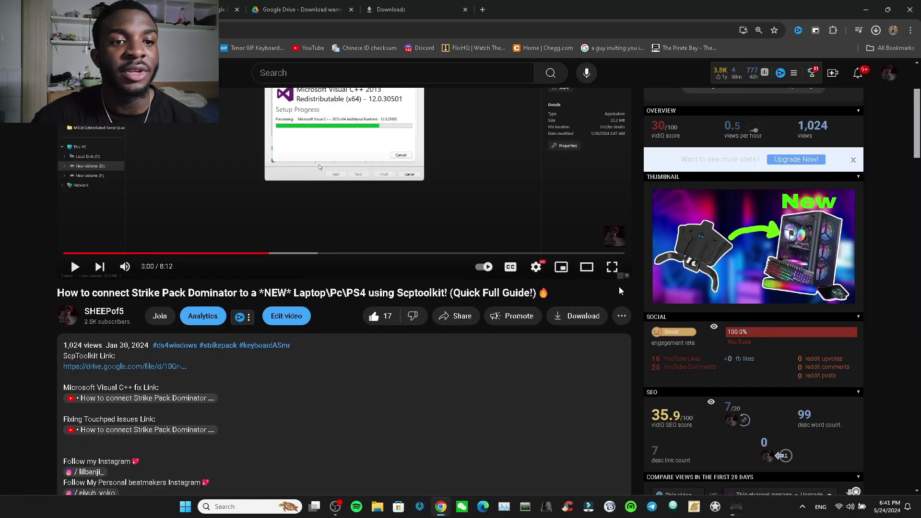
{"action": "mouse_move", "coordinate": [763, 261]}
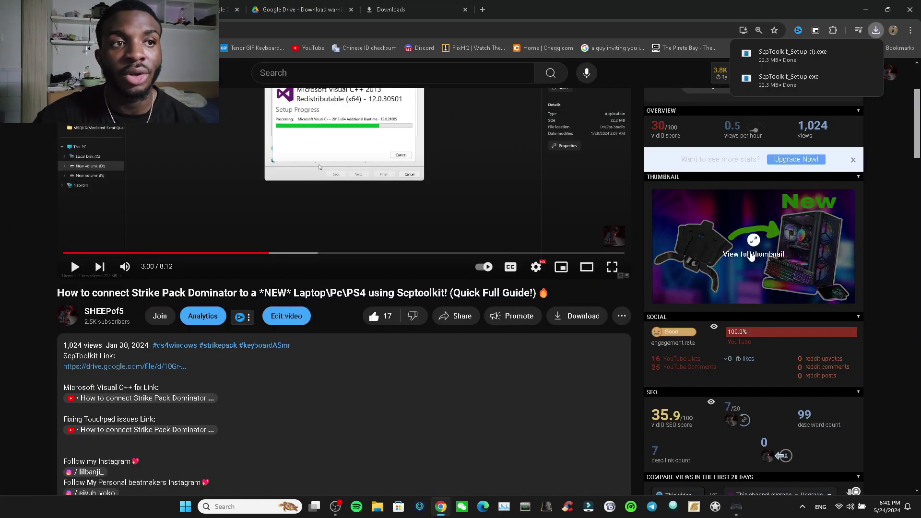
{"action": "scroll", "coordinate": [441, 258], "scroll_direction": "up", "scroll_amount": 2}
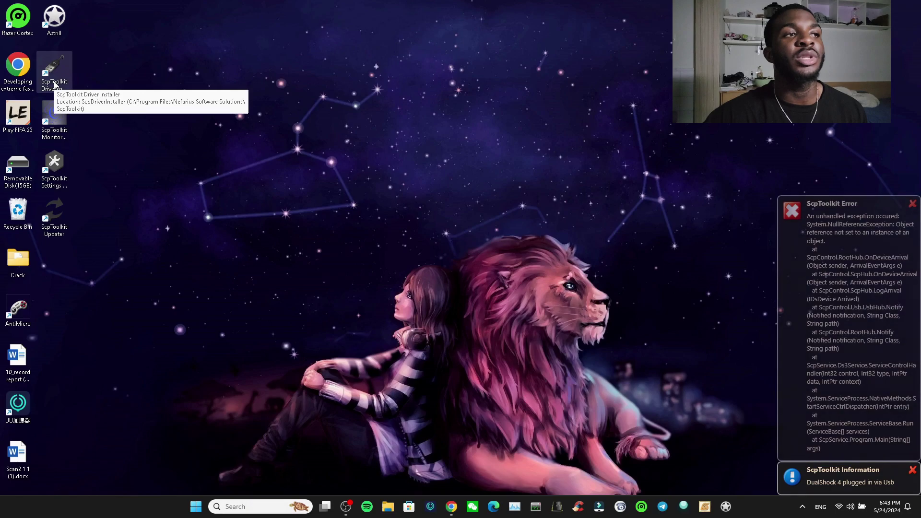
- Launch the Driver Installer, skip Bluetooth and DualShock 3, and tick Wireless Controller (Interface 3)
{"action": "left_click", "coordinate": [55, 86]}
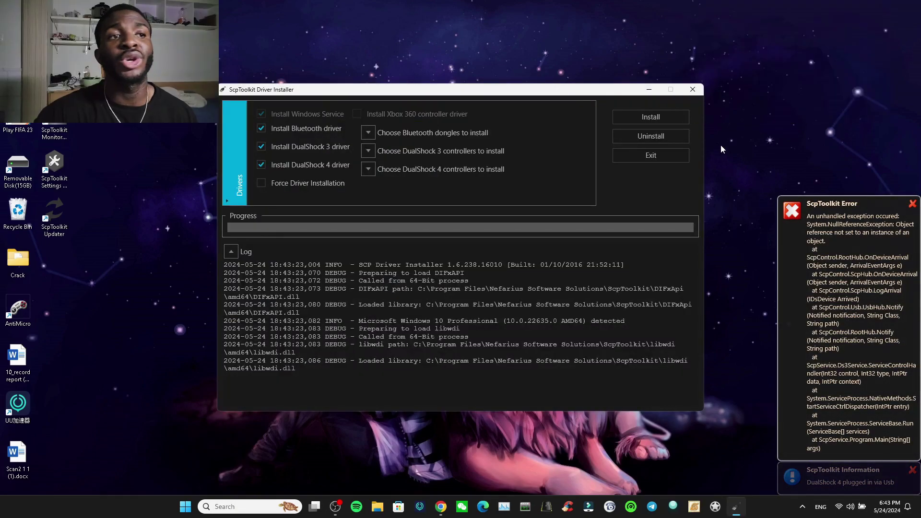
{"action": "left_click", "coordinate": [300, 130]}
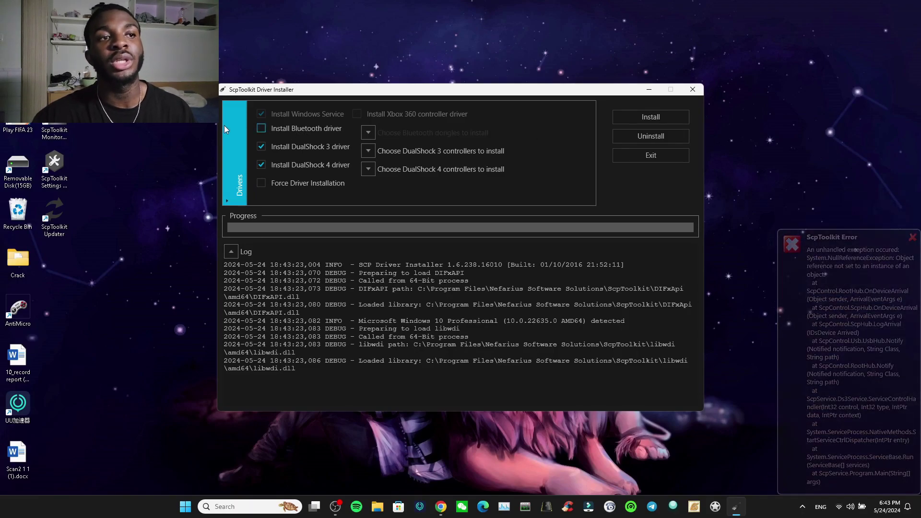
{"action": "left_click", "coordinate": [290, 148]}
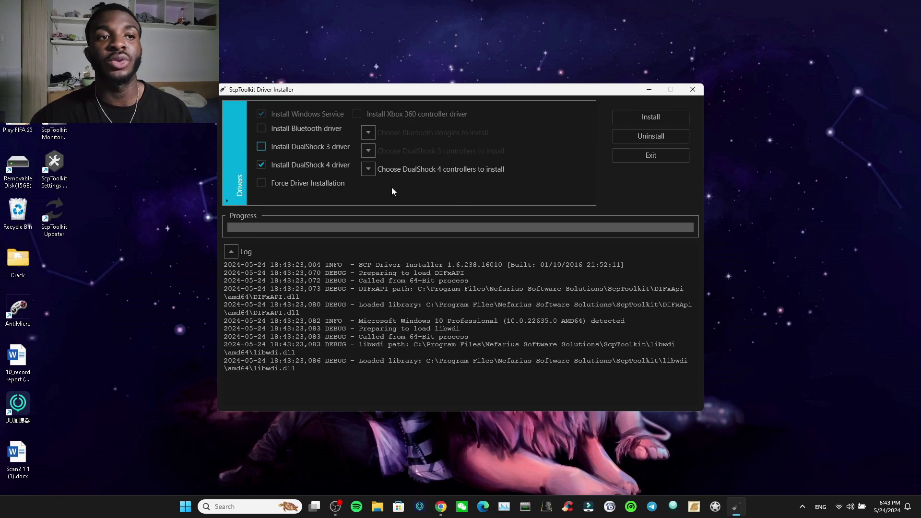
{"action": "left_click", "coordinate": [368, 170]}
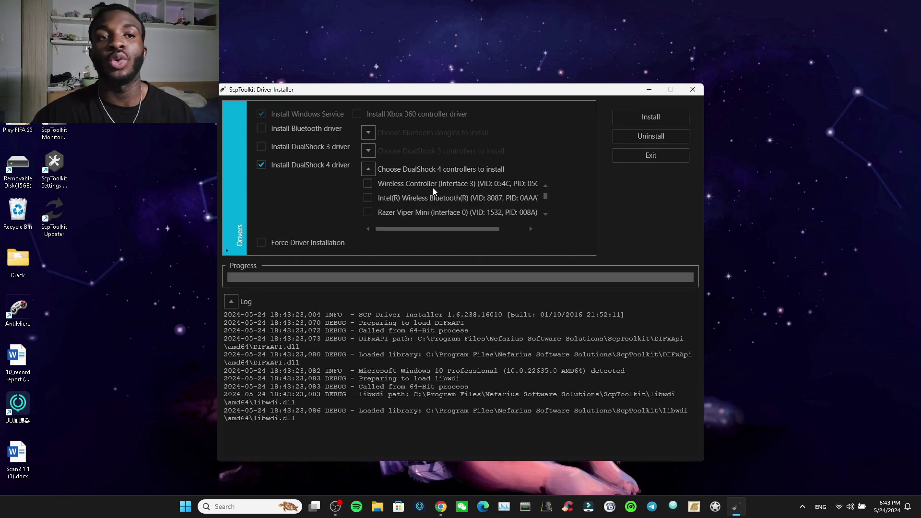
{"action": "left_click", "coordinate": [368, 184]}
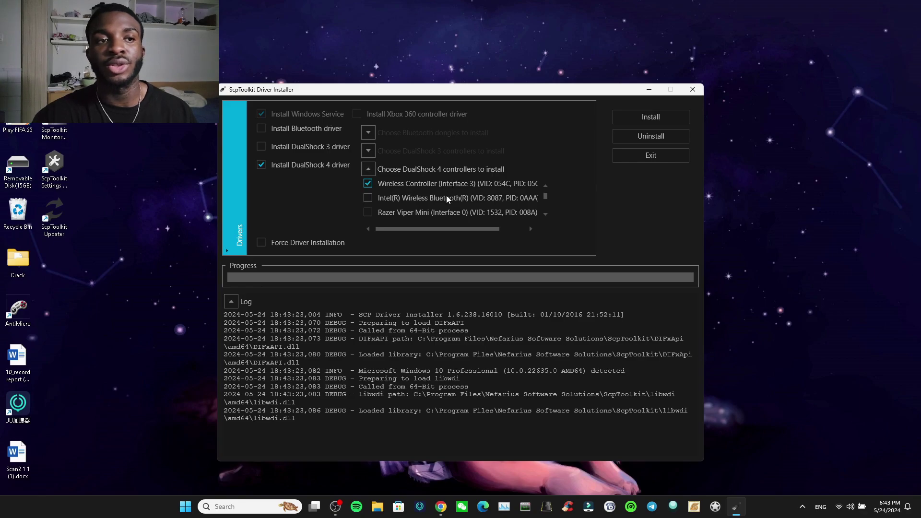
- Also tick Wireless Controller (Interface 0), install the DualShock 4 driver, and dismiss the error toast
{"action": "scroll", "coordinate": [446, 195], "scroll_direction": "down", "scroll_amount": 1}
{"action": "left_click", "coordinate": [431, 214]}
{"action": "scroll", "coordinate": [434, 214], "scroll_direction": "down", "scroll_amount": 1}
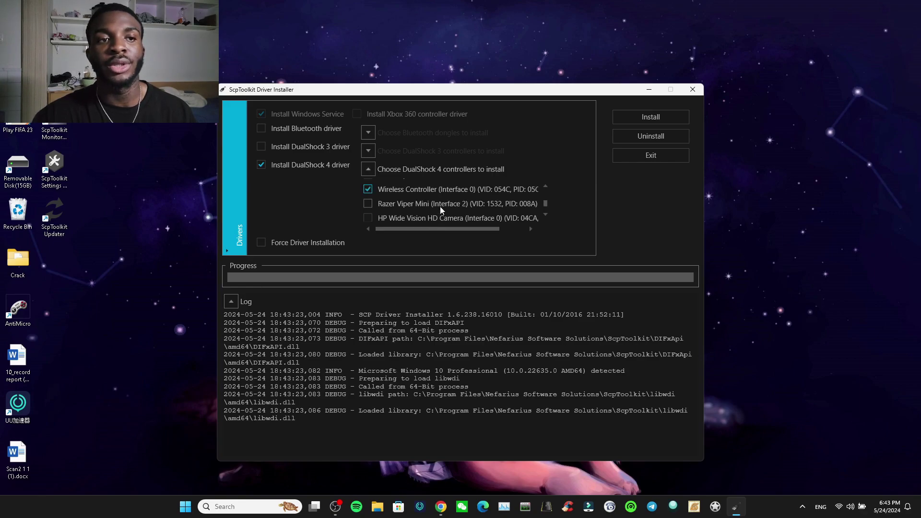
{"action": "scroll", "coordinate": [441, 204], "scroll_direction": "up", "scroll_amount": 3}
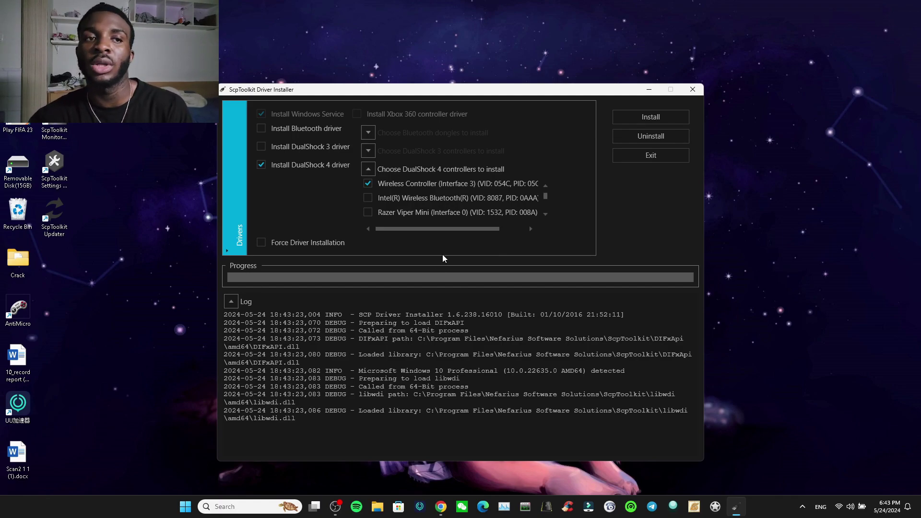
{"action": "scroll", "coordinate": [415, 191], "scroll_direction": "down", "scroll_amount": 1}
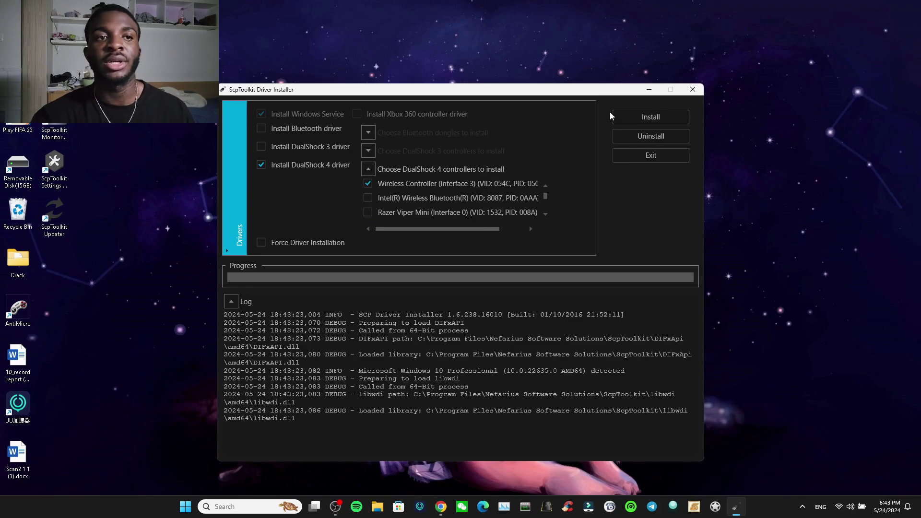
{"action": "left_click", "coordinate": [645, 117]}
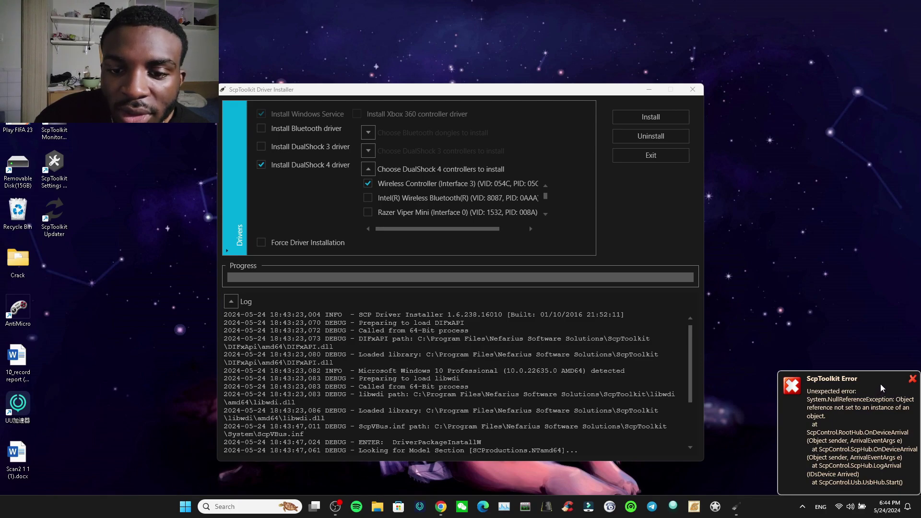
{"action": "left_click", "coordinate": [912, 380]}
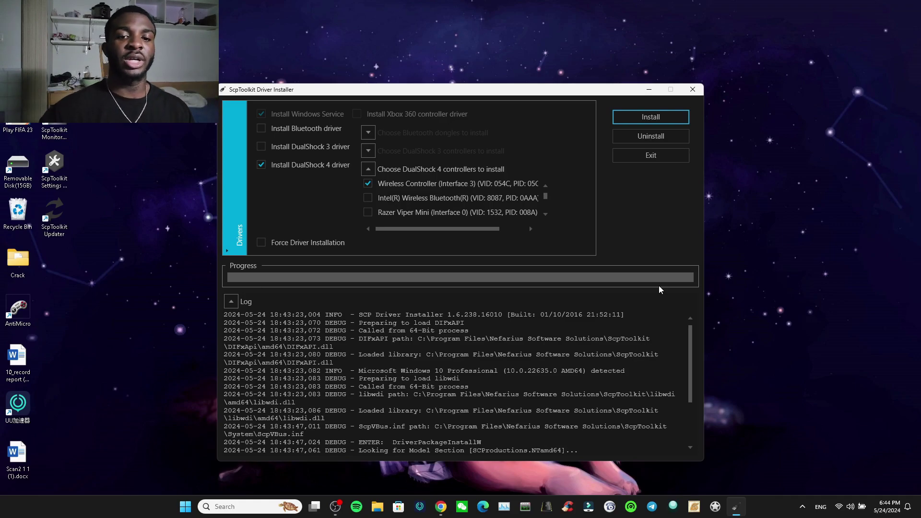
- Close the driver installer and FIFA 23, then dismiss the Start menu
{"action": "left_click", "coordinate": [693, 89]}
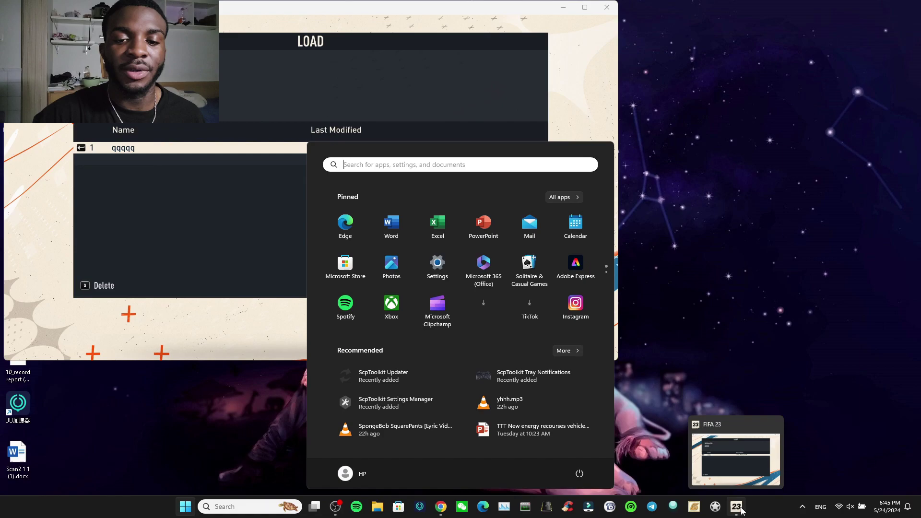
{"action": "left_click", "coordinate": [778, 425]}
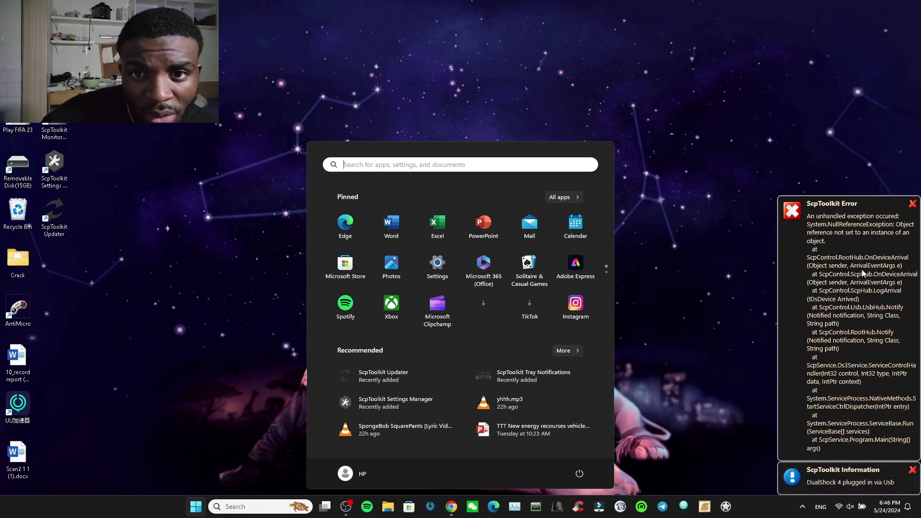
{"action": "left_click", "coordinate": [685, 304]}
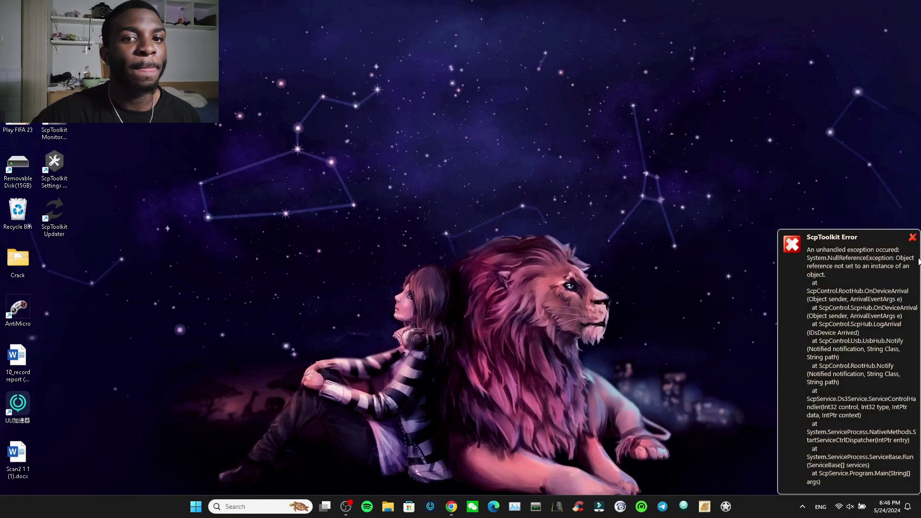
- Dismiss the error toast and install only the DualShock 4 driver for Wireless Controller (Interface 3)
{"action": "left_click", "coordinate": [912, 238]}
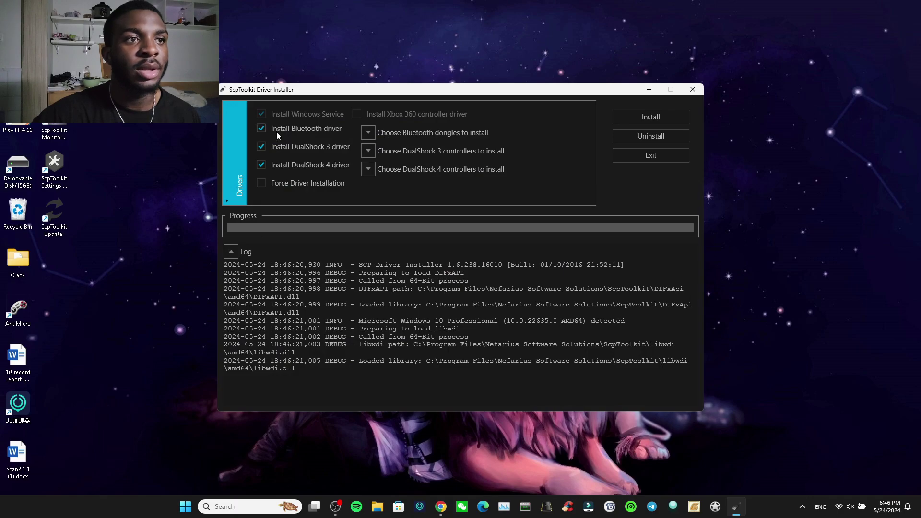
{"action": "left_click", "coordinate": [276, 131]}
{"action": "left_click", "coordinate": [290, 145]}
{"action": "left_click", "coordinate": [397, 169]}
{"action": "left_click", "coordinate": [393, 180]}
{"action": "scroll", "coordinate": [403, 189], "scroll_direction": "down", "scroll_amount": 1}
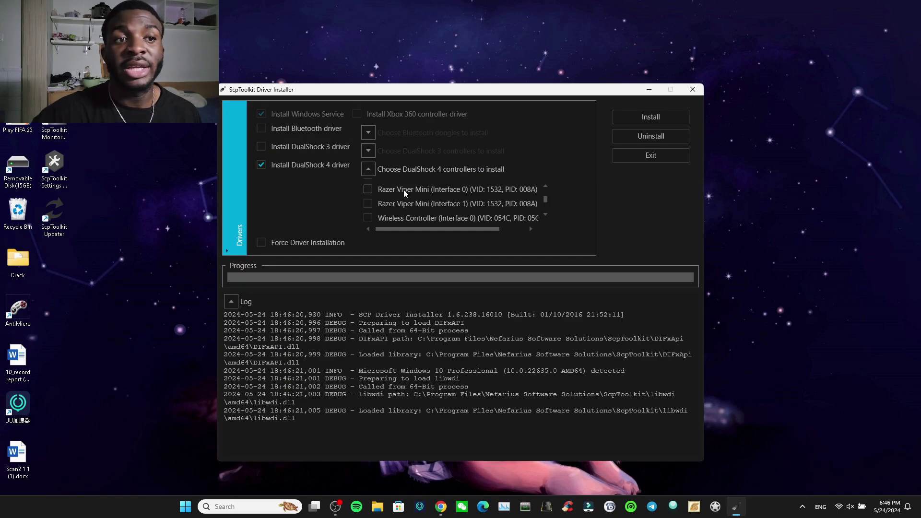
{"action": "scroll", "coordinate": [395, 211], "scroll_direction": "up", "scroll_amount": 3}
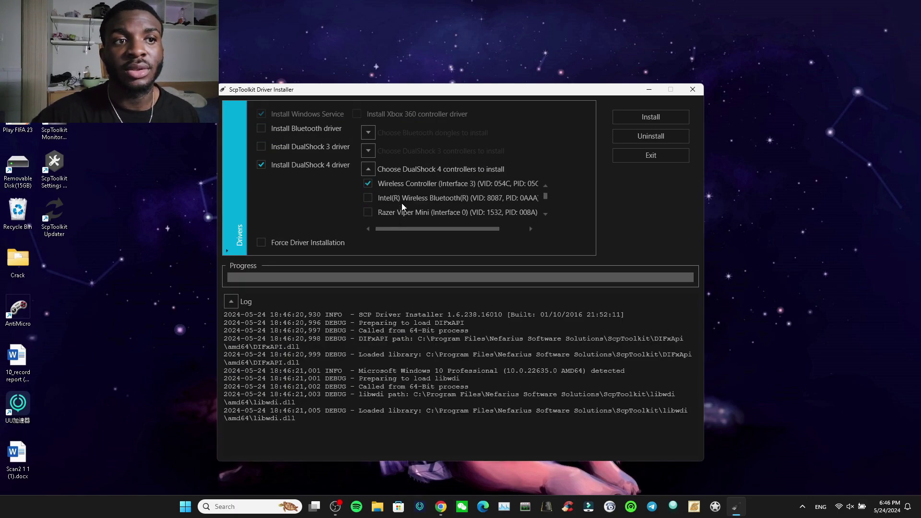
{"action": "left_click", "coordinate": [618, 121]}
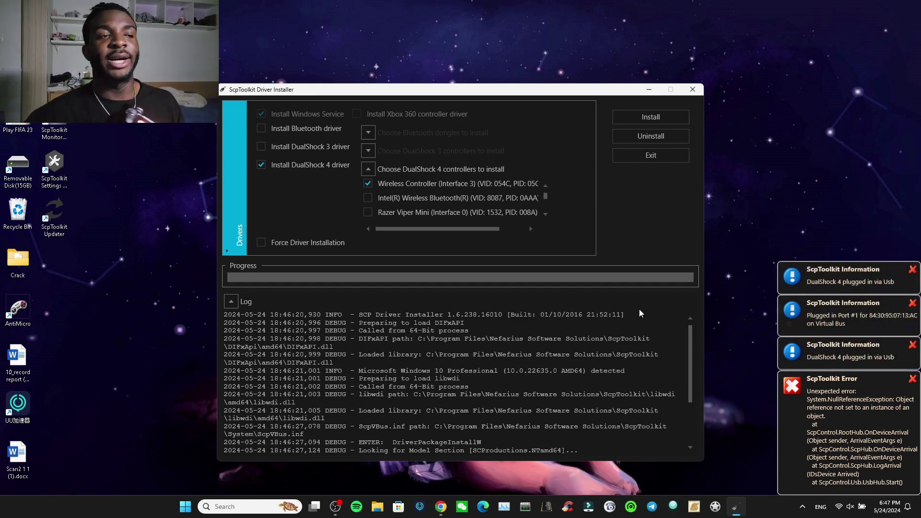
- Close the driver installer and clear the ScpToolkit notifications from the desktop
{"action": "left_click", "coordinate": [650, 155]}
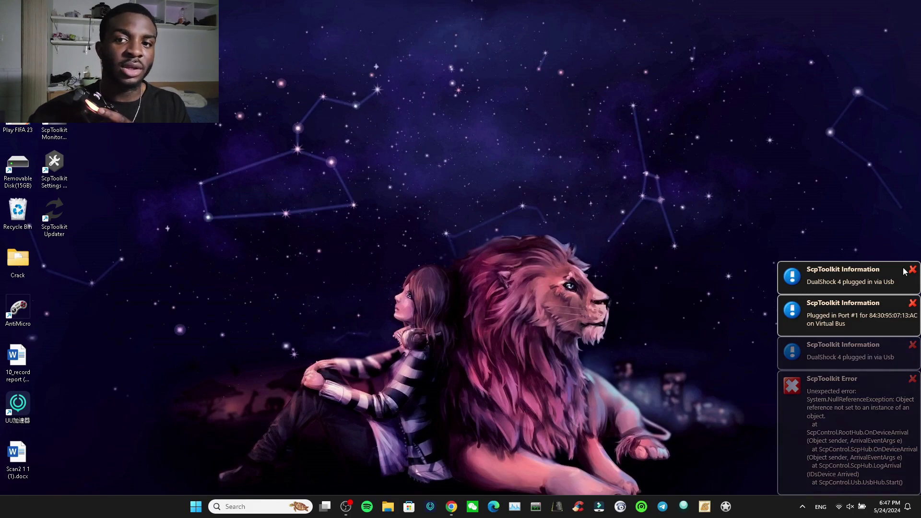
{"action": "left_click", "coordinate": [912, 303]}
{"action": "left_click", "coordinate": [912, 345]}
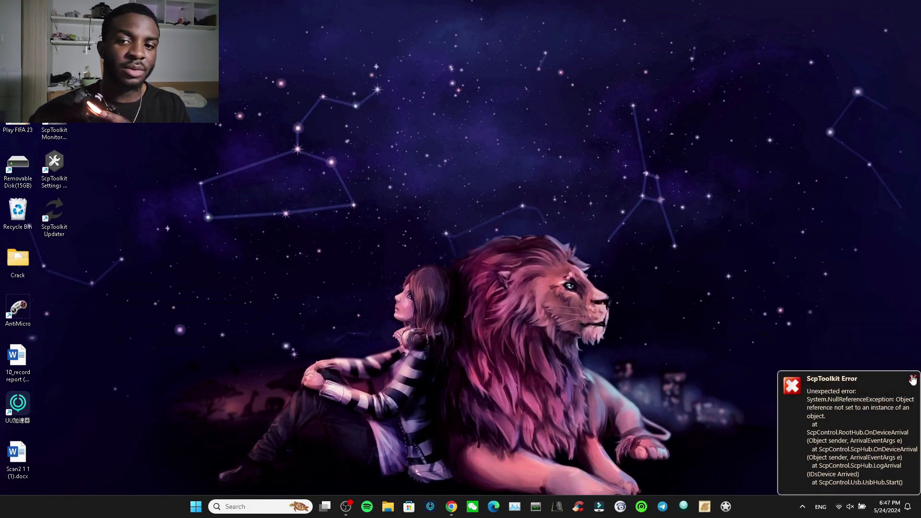
{"action": "right_click", "coordinate": [227, 184]}
{"action": "left_click", "coordinate": [222, 182]}
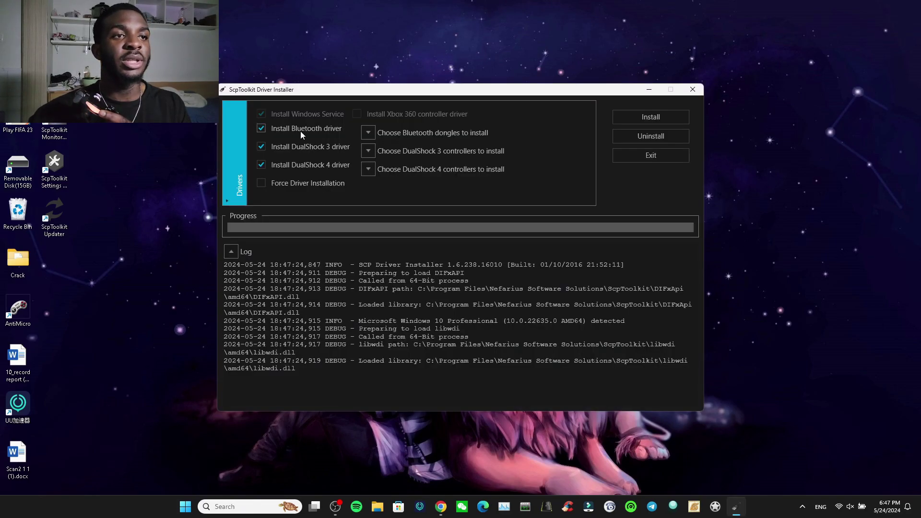
- Rerun the install with only the DualShock 4 driver for Wireless Controller (Interface 3)
{"action": "left_click", "coordinate": [300, 129]}
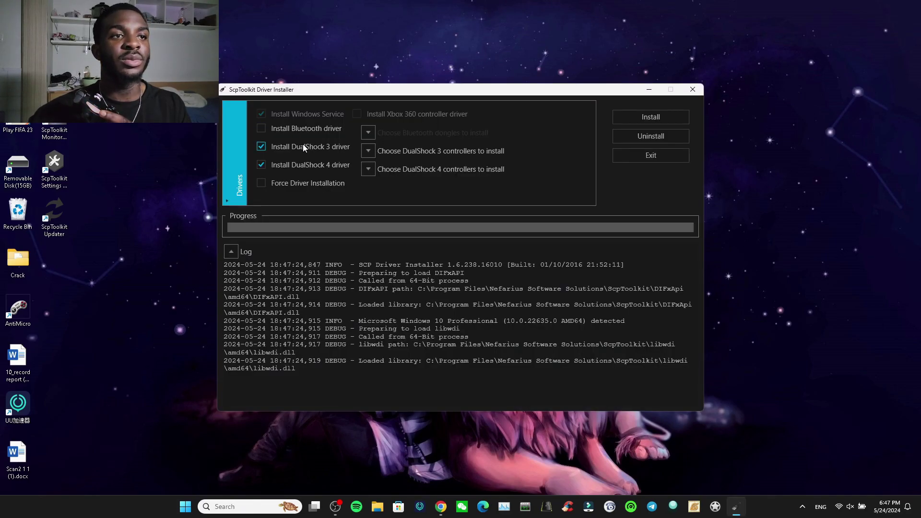
{"action": "left_click", "coordinate": [303, 146]}
{"action": "left_click", "coordinate": [382, 169]}
{"action": "scroll", "coordinate": [395, 196], "scroll_direction": "down", "scroll_amount": 1}
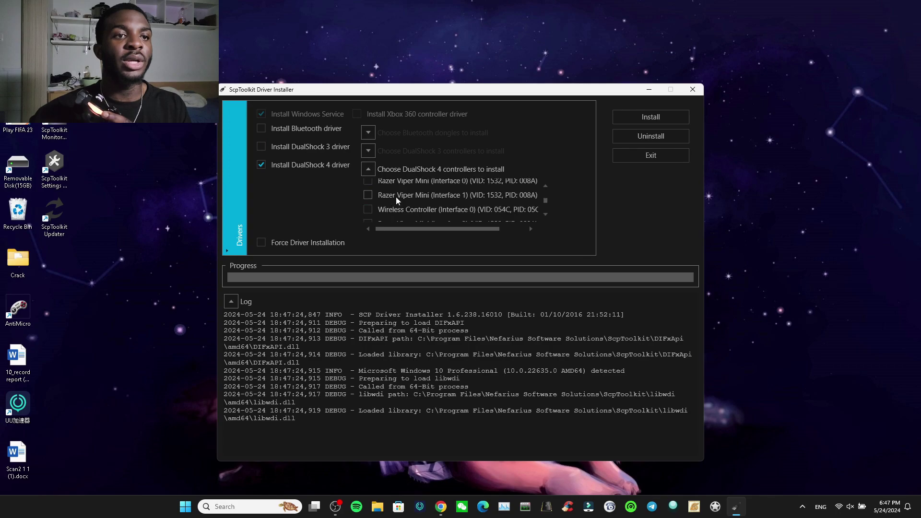
{"action": "left_click", "coordinate": [393, 211]}
{"action": "scroll", "coordinate": [407, 206], "scroll_direction": "down", "scroll_amount": 1}
{"action": "scroll", "coordinate": [416, 204], "scroll_direction": "up", "scroll_amount": 1}
{"action": "scroll", "coordinate": [415, 203], "scroll_direction": "down", "scroll_amount": 1}
{"action": "left_click", "coordinate": [433, 197]}
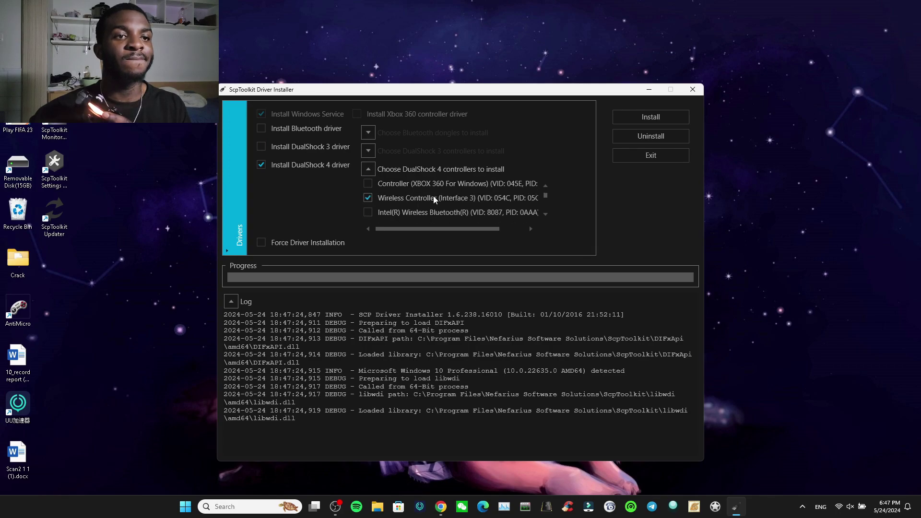
{"action": "left_click", "coordinate": [635, 120]}
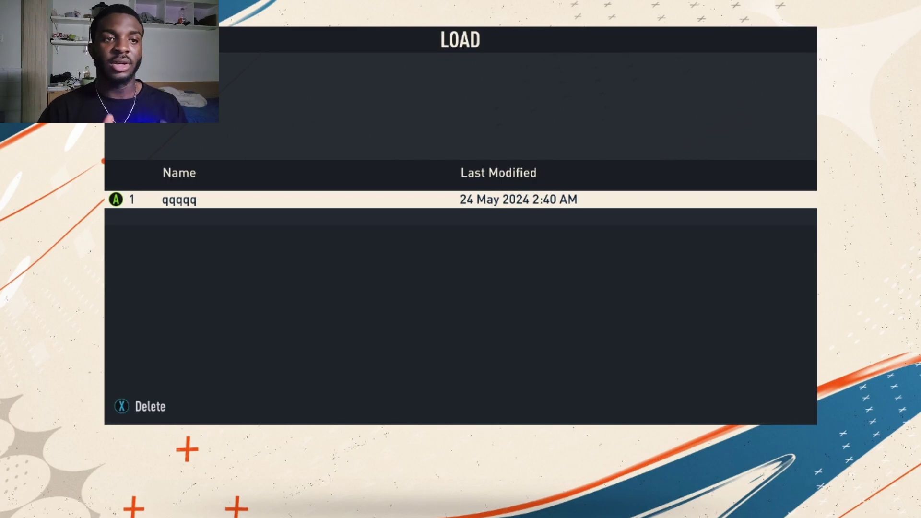
- Load the qqqqq save and get past FIFA 23's title screen
{"action": "key", "text": "Return"}
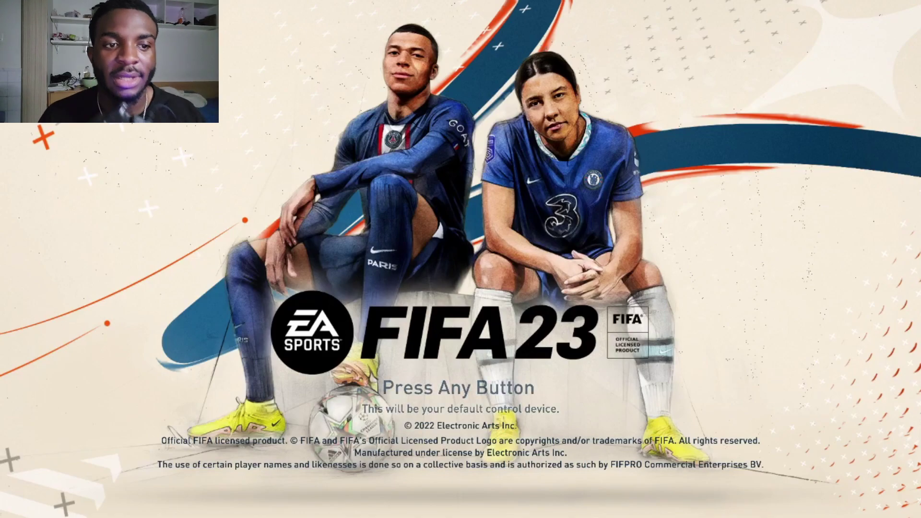
{"action": "key", "text": "Return"}
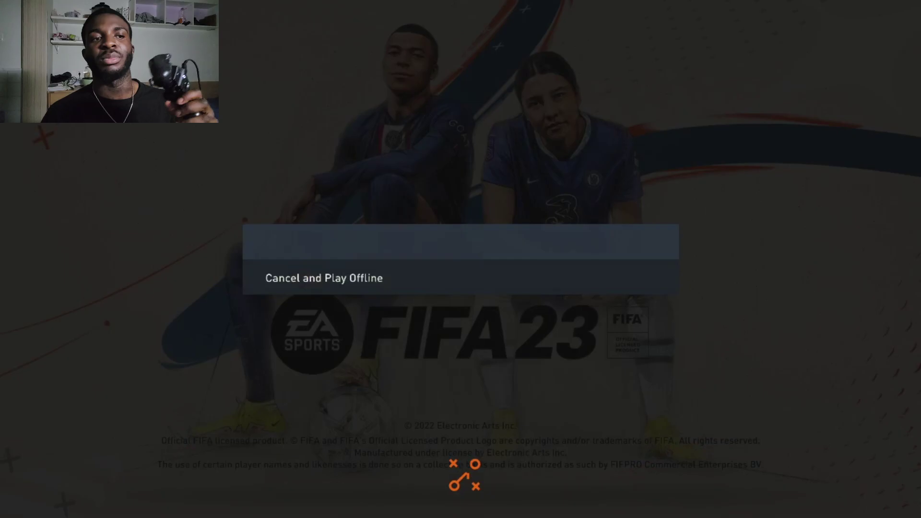